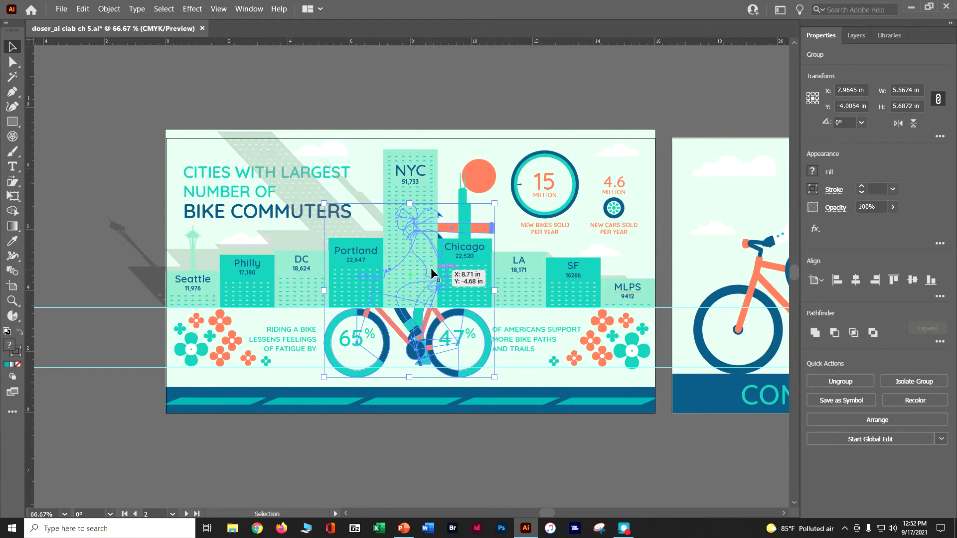
Select the flower clusters with the wheel statistics text and move them straight down about 0.375 in, closer to the road.
{"action": "left_click", "coordinate": [236, 355]}
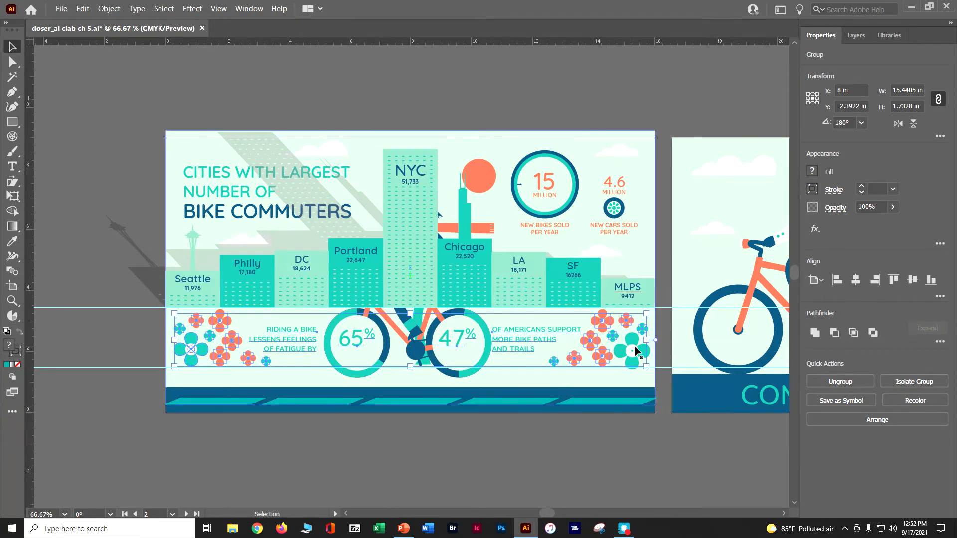
{"action": "left_click", "coordinate": [648, 354], "text": "shift"}
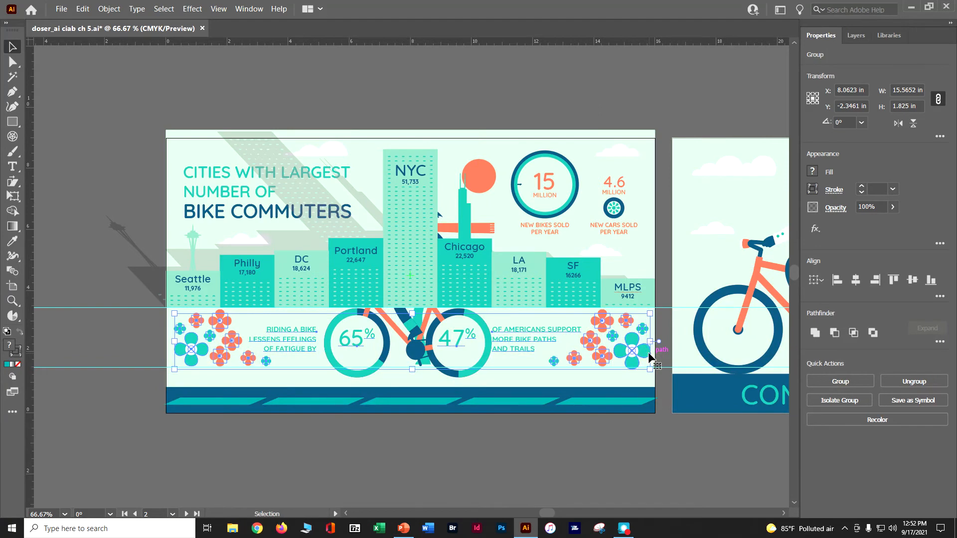
{"action": "key", "text": "Down"}
{"action": "key", "text": "Down"}
{"action": "key", "text": "Down"}
{"action": "key", "text": "Down"}
{"action": "key", "text": "Down"}
{"action": "key", "text": "Down"}
{"action": "key", "text": "Down"}
{"action": "key", "text": "Down"}
{"action": "key", "text": "Down"}
{"action": "key", "text": "Down"}
{"action": "key", "text": "Down"}
{"action": "key", "text": "Down"}
{"action": "key", "text": "Down"}
{"action": "key", "text": "Down"}
{"action": "key", "text": "Down"}
{"action": "key", "text": "Down"}
{"action": "key", "text": "Down"}
{"action": "key", "text": "Down"}
{"action": "key", "text": "Down"}
{"action": "key", "text": "Down"}
{"action": "key", "text": "Down"}
{"action": "key", "text": "Down"}
{"action": "key", "text": "Down"}
{"action": "key", "text": "Down"}
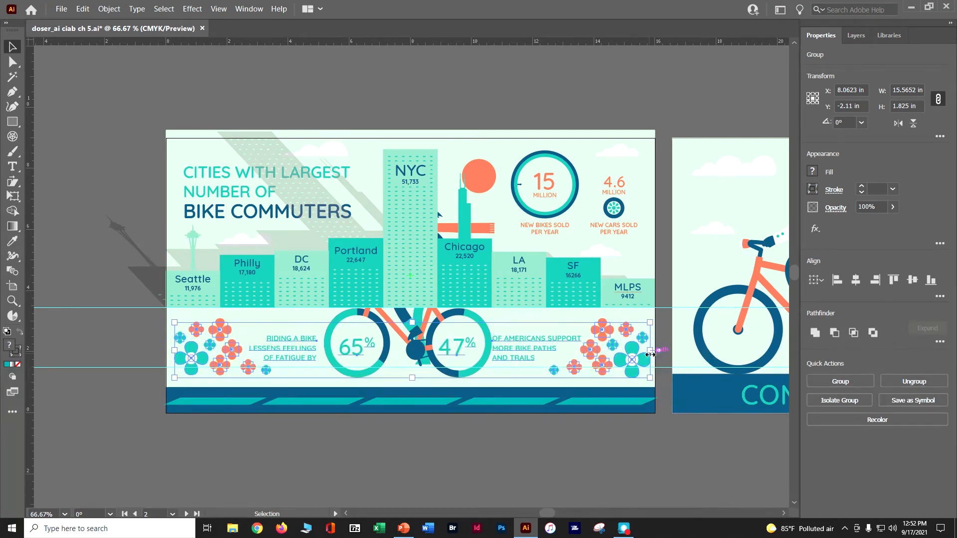
{"action": "key", "text": "Down"}
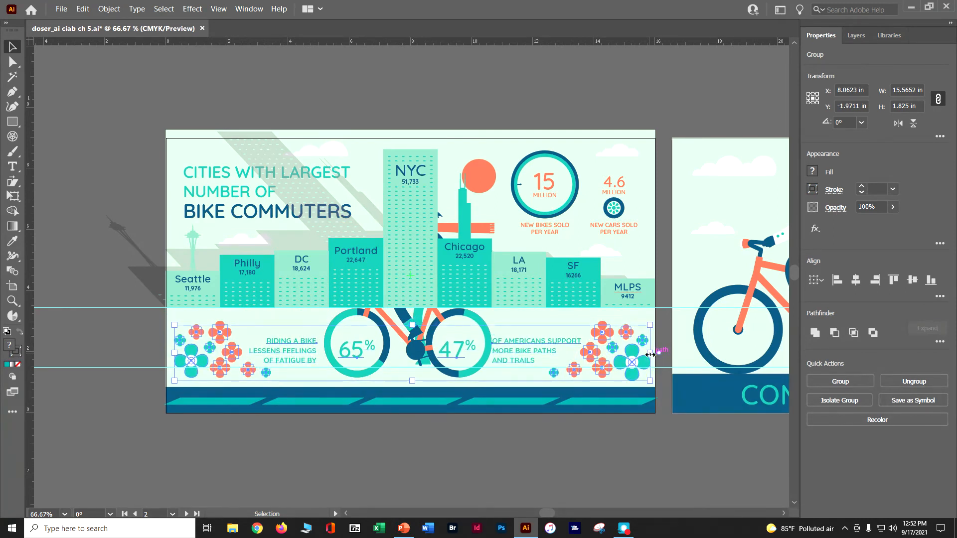
Move the cyclist group down and slightly left to X 7.9228 in, Y -3.7138 in, and extend the road's upper edge to meet the wheels.
{"action": "left_click", "coordinate": [404, 313]}
{"action": "key", "text": "Down"}
{"action": "key", "text": "Down"}
{"action": "key", "text": "Down"}
{"action": "key", "text": "Down"}
{"action": "key", "text": "Down"}
{"action": "key", "text": "Down"}
{"action": "key", "text": "Down"}
{"action": "key", "text": "Down"}
{"action": "key", "text": "Down"}
{"action": "key", "text": "Down"}
{"action": "key", "text": "Down"}
{"action": "key", "text": "Down"}
{"action": "key", "text": "Down"}
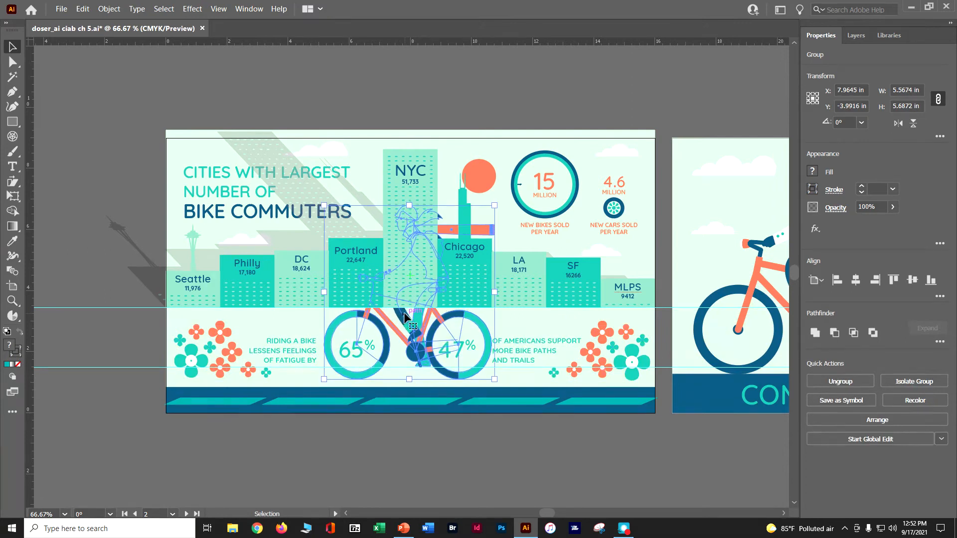
{"action": "key", "text": "Down"}
{"action": "key", "text": "Down"}
{"action": "key", "text": "Down"}
{"action": "key", "text": "Down"}
{"action": "key", "text": "Down"}
{"action": "key", "text": "Down"}
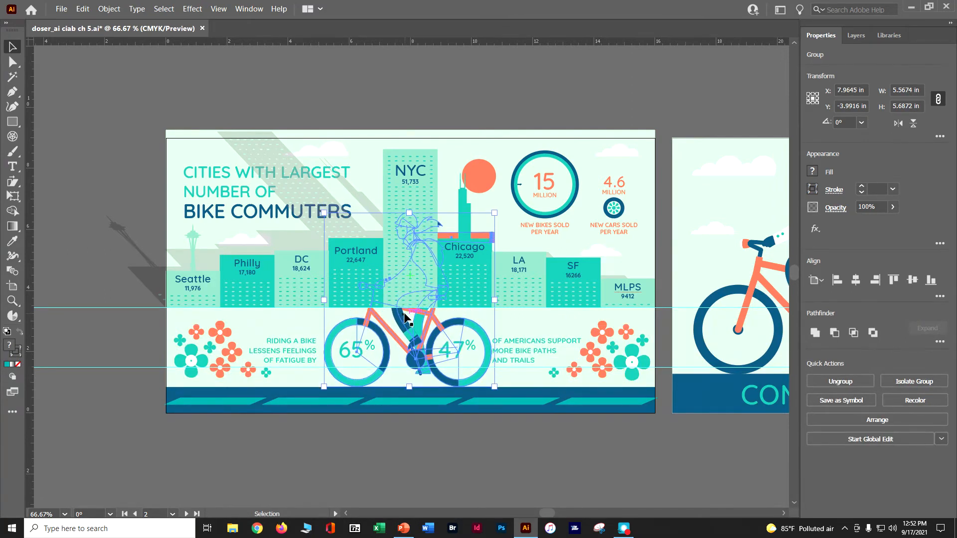
{"action": "key", "text": "Up"}
{"action": "key", "text": "Left"}
{"action": "key", "text": "Left"}
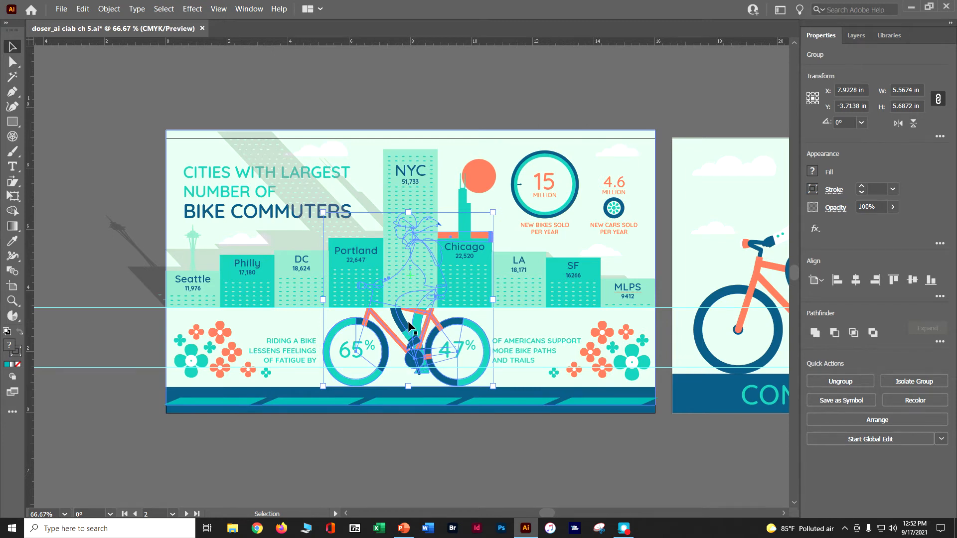
{"action": "left_click", "coordinate": [355, 394]}
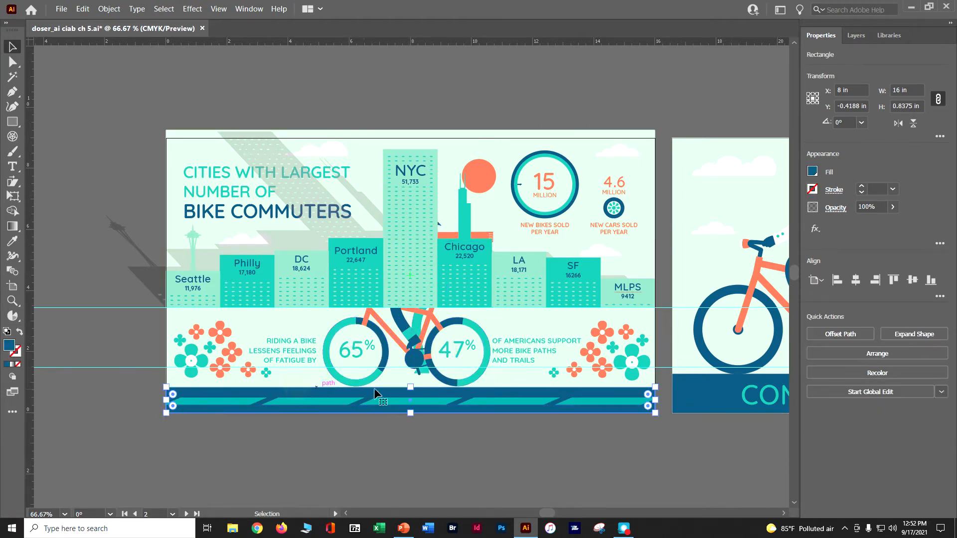
{"action": "left_click_drag", "start_coordinate": [410, 388], "coordinate": [410, 385]}
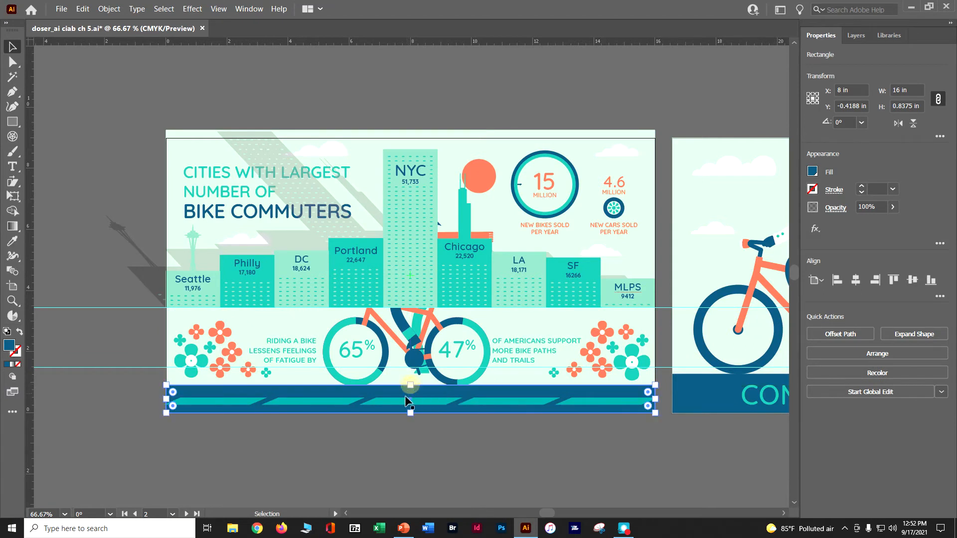
Bring the cyclist group to the front of the artwork and save the document.
{"action": "left_click", "coordinate": [399, 321]}
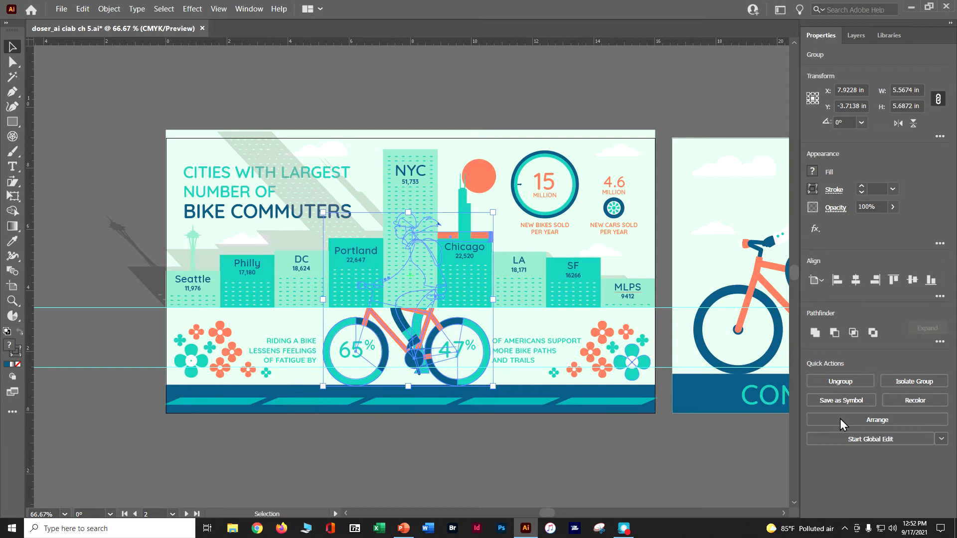
{"action": "left_click", "coordinate": [888, 422]}
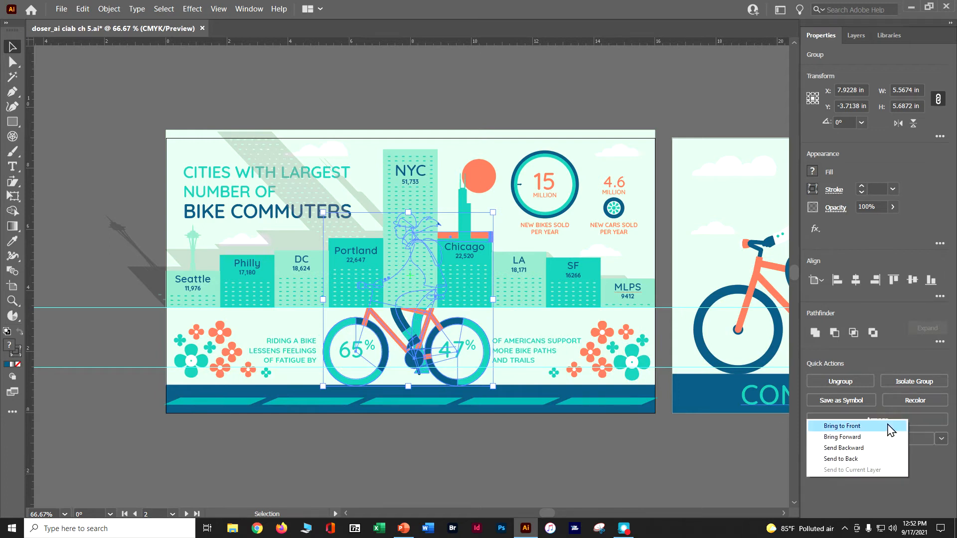
{"action": "left_click", "coordinate": [887, 425]}
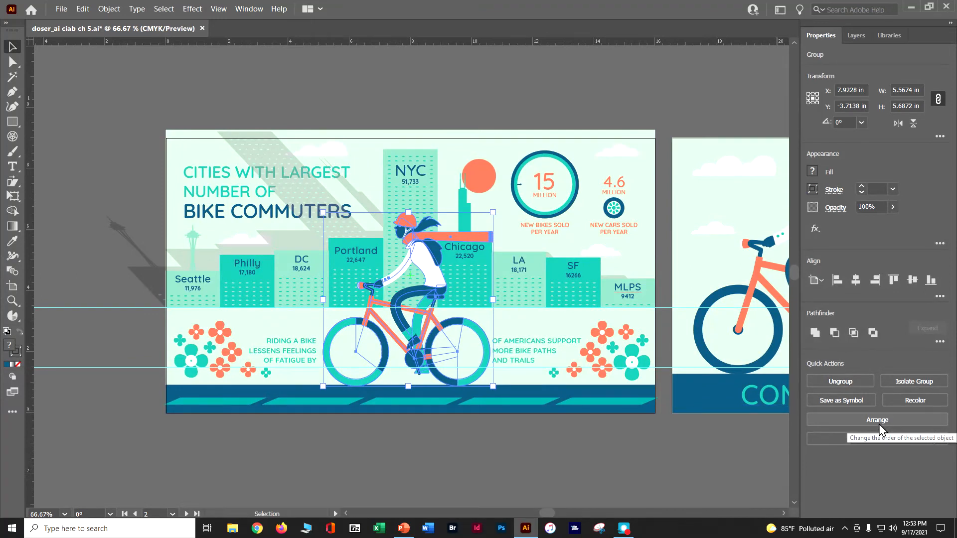
{"action": "key", "text": "ctrl+s"}
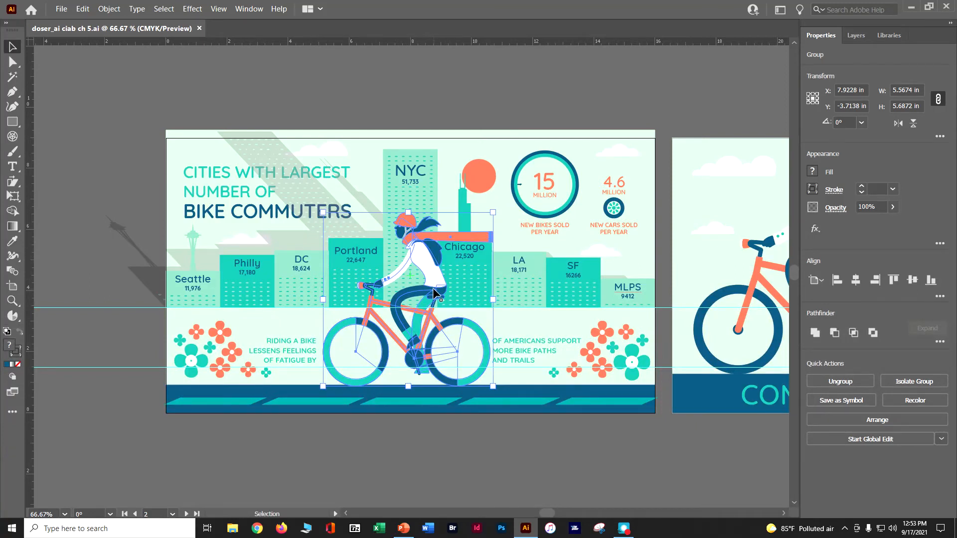
Start the Puppet Warp tool on the cyclist group and preview its mesh, leaving Show Mesh off.
{"action": "left_click", "coordinate": [20, 196]}
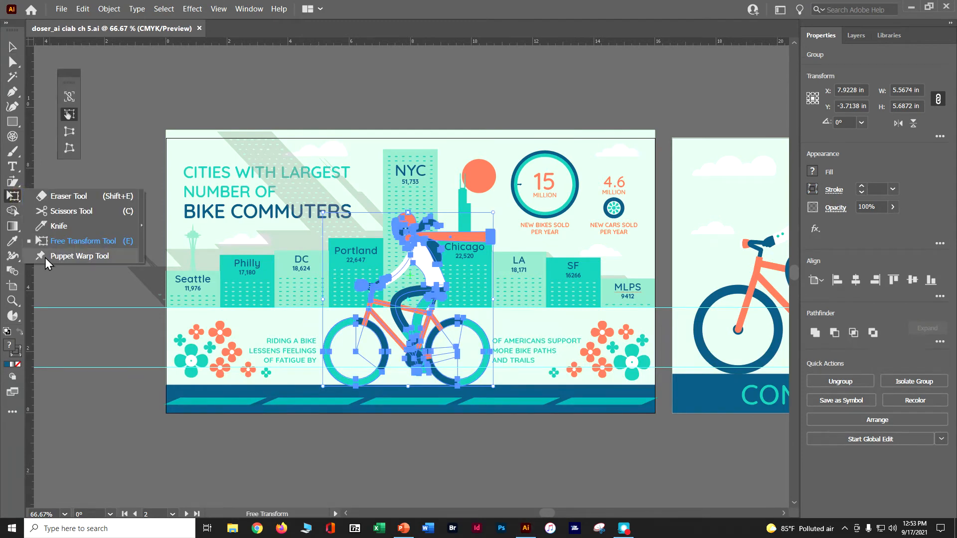
{"action": "left_click", "coordinate": [45, 258]}
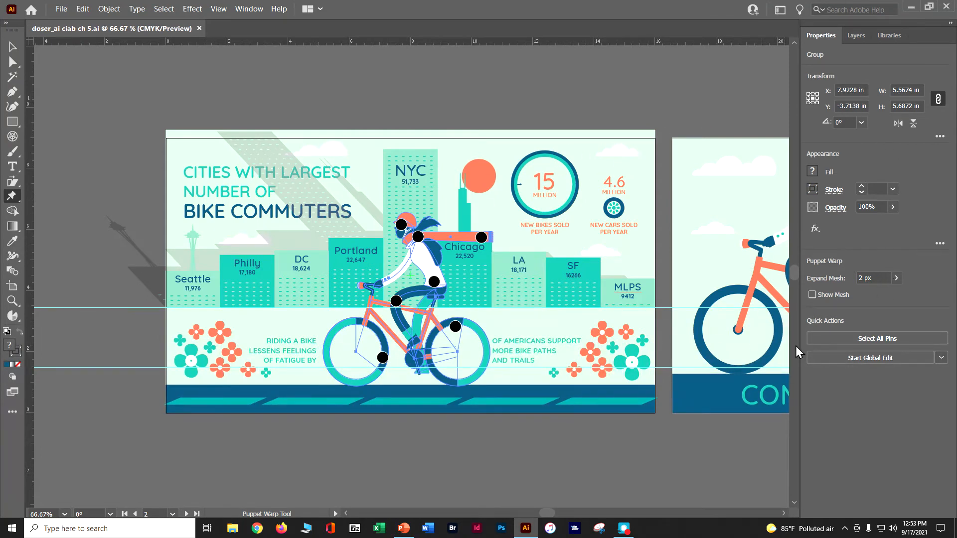
{"action": "left_click", "coordinate": [812, 295]}
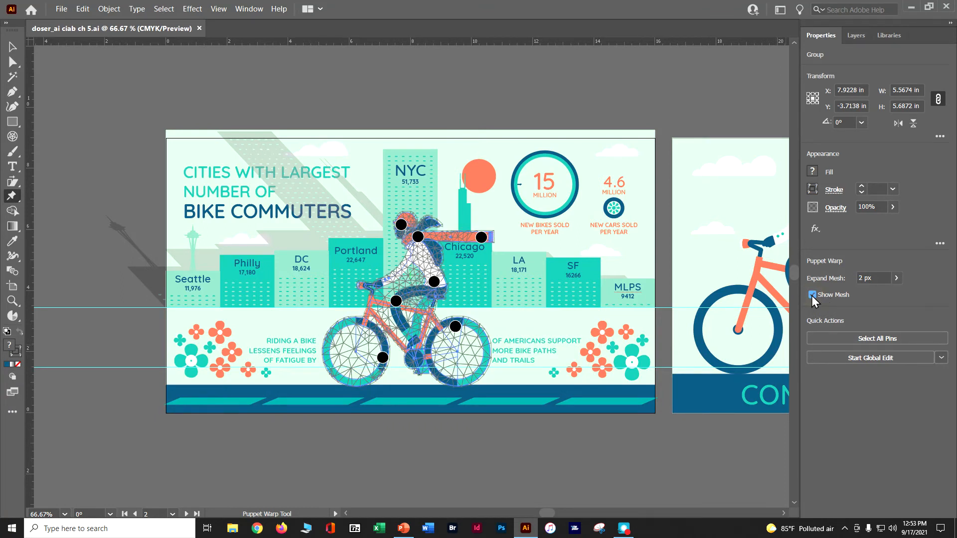
{"action": "left_click", "coordinate": [813, 296]}
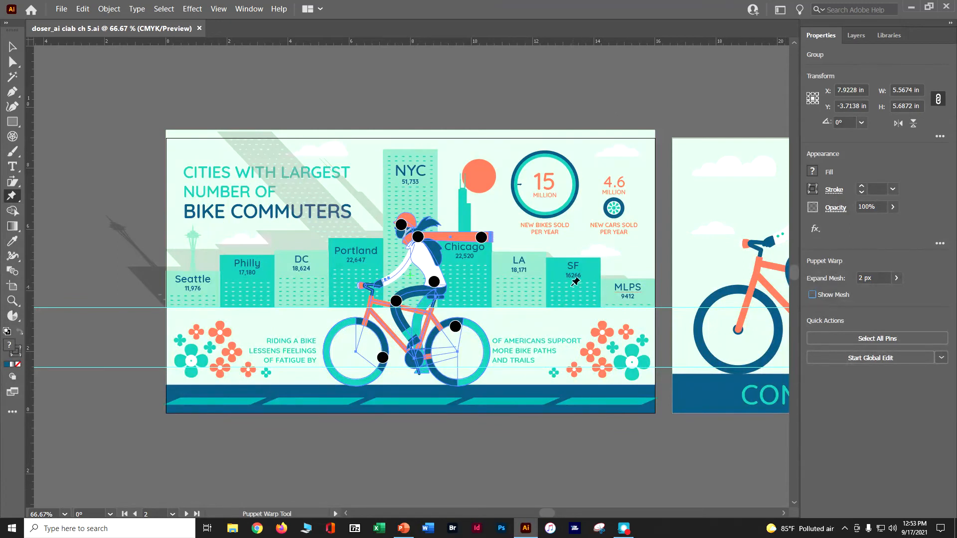
Try bending the scarf down and then up with the pin at its end, and undo the trial warp.
{"action": "left_click_drag", "start_coordinate": [481, 237], "coordinate": [464, 280]}
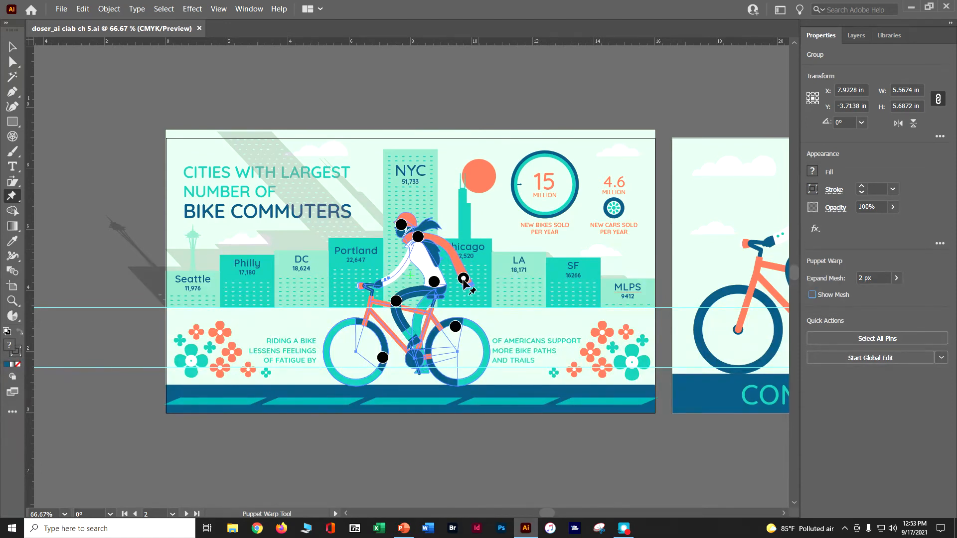
{"action": "left_click_drag", "start_coordinate": [464, 279], "coordinate": [469, 216]}
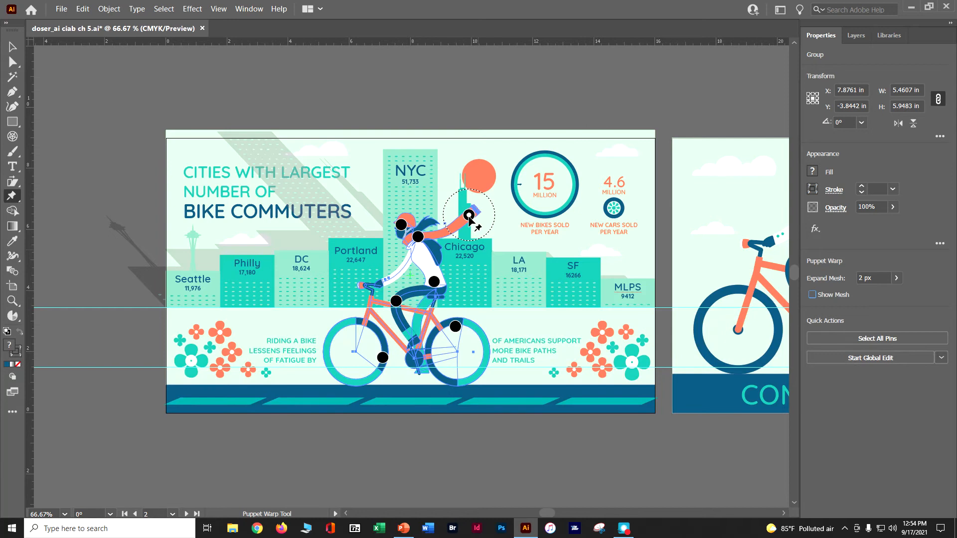
{"action": "key", "text": "ctrl+z"}
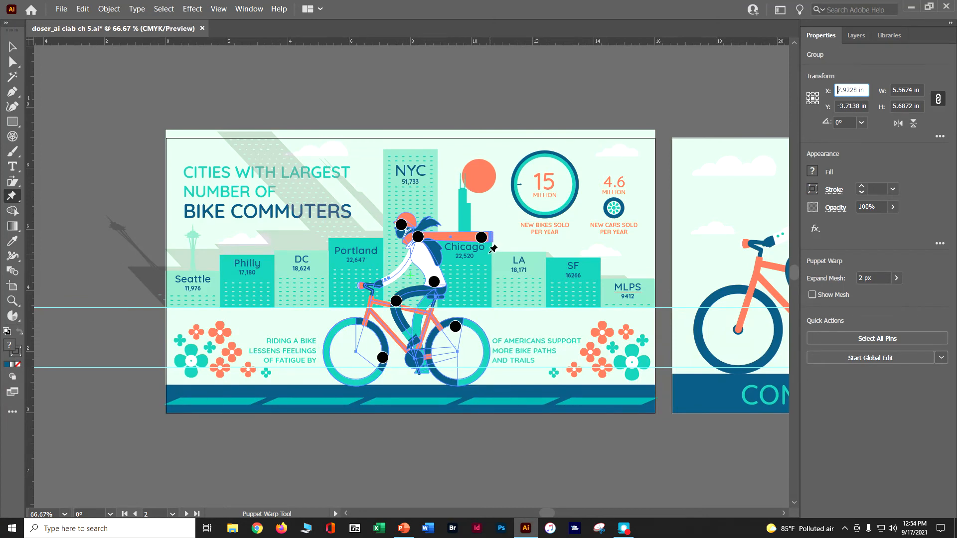
Bend the scarf down behind the cyclist's back by moving the pin at its end.
{"action": "left_click_drag", "start_coordinate": [482, 238], "coordinate": [463, 279]}
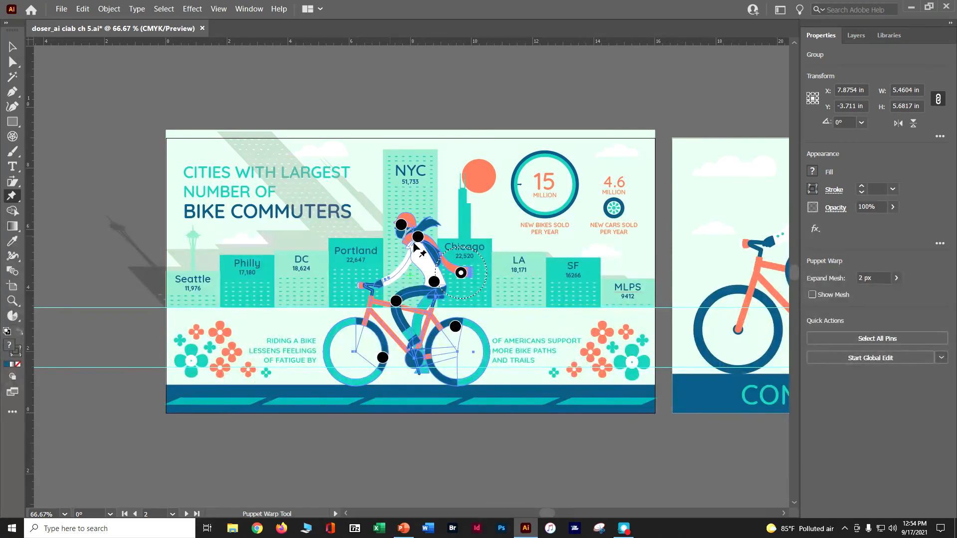
Try stretching the cyclist's head upward with the face pin, and undo that warp.
{"action": "left_click", "coordinate": [401, 224]}
{"action": "left_click_drag", "start_coordinate": [402, 225], "coordinate": [387, 193]}
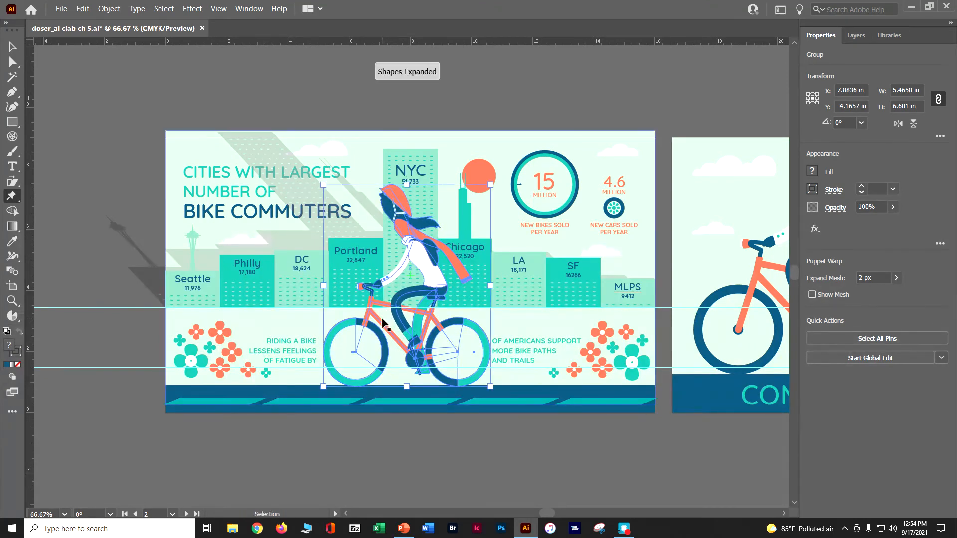
{"action": "key", "text": "ctrl+z"}
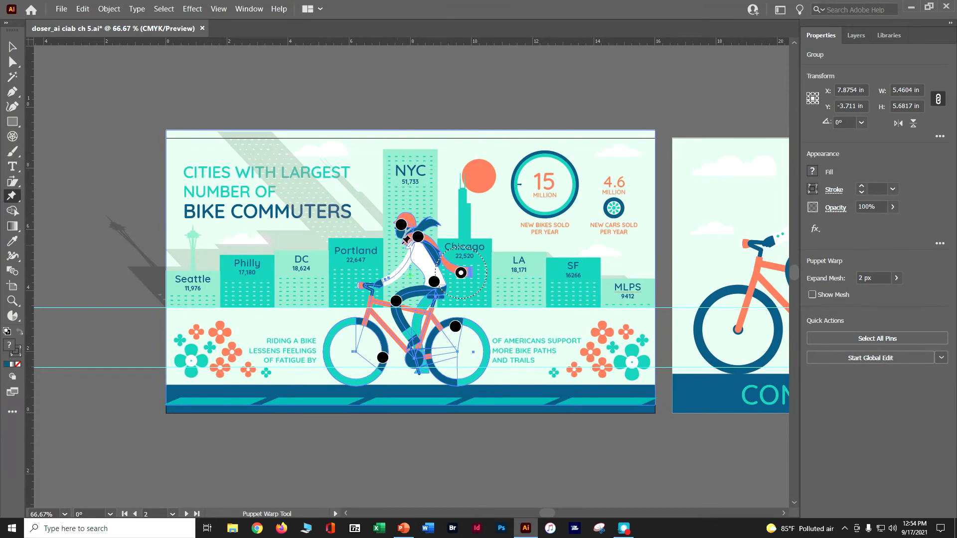
Delete the existing neck and face pins, and add new pins at the base of the neck and mid-torso.
{"action": "left_click", "coordinate": [418, 238]}
{"action": "key", "text": "Delete"}
{"action": "left_click", "coordinate": [400, 225]}
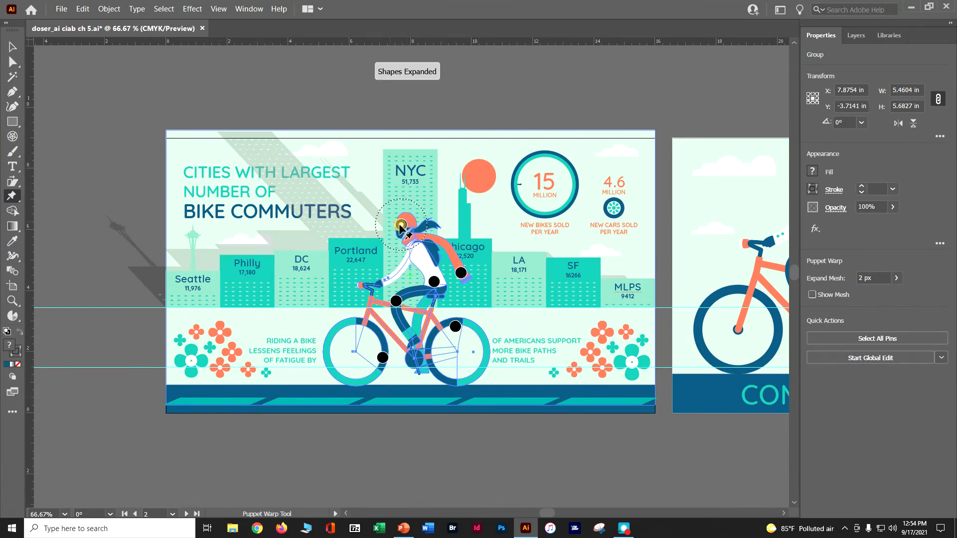
{"action": "key", "text": "Delete"}
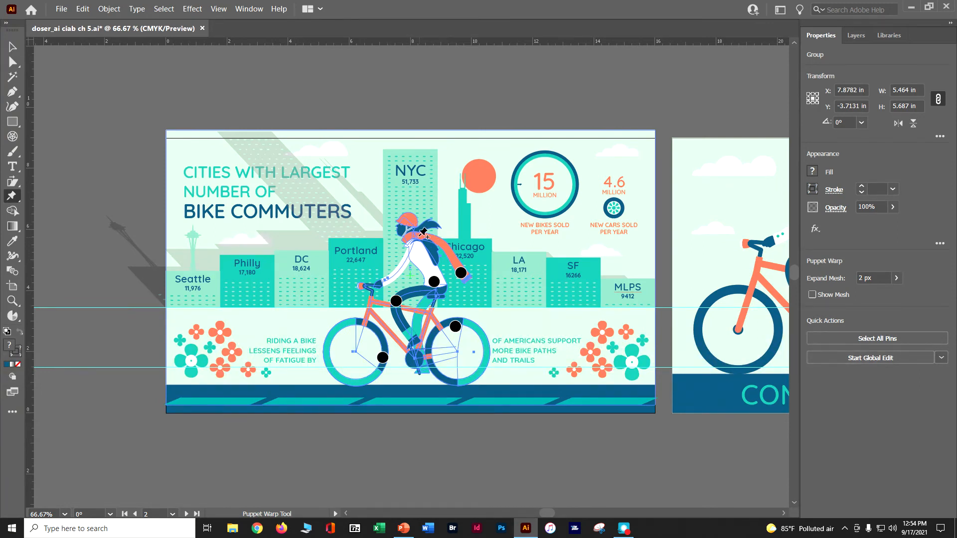
{"action": "left_click", "coordinate": [415, 238]}
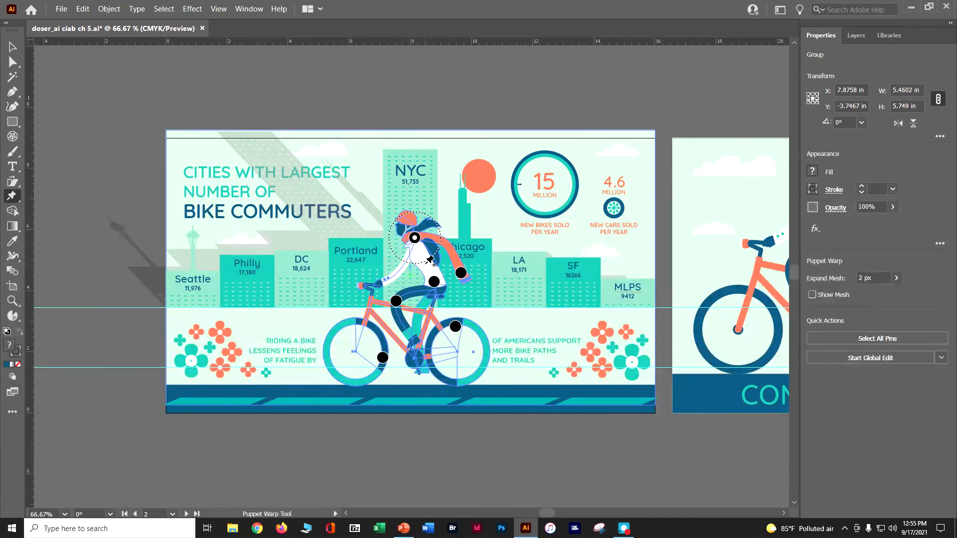
{"action": "left_click", "coordinate": [427, 263]}
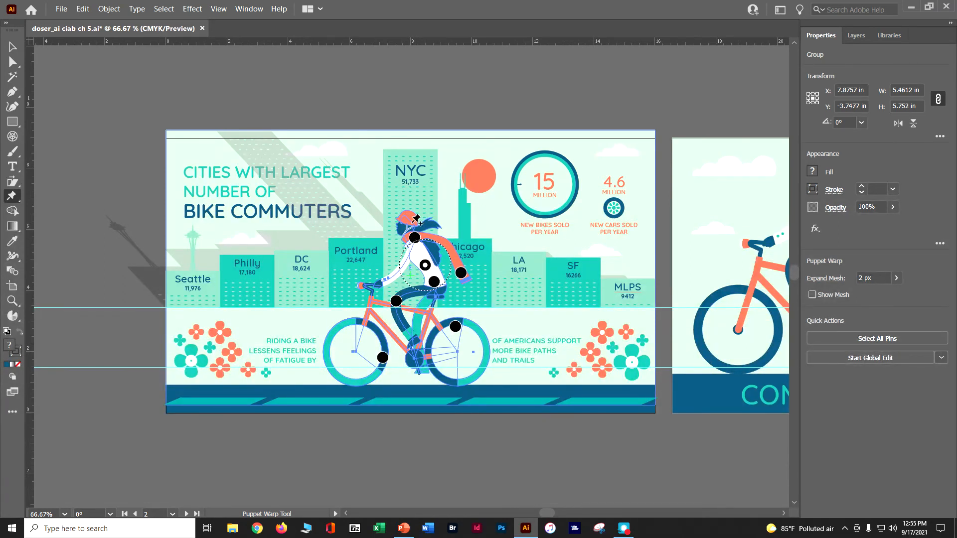
Rotate the warp around the neck pin so the cyclist's head tilts slightly forward.
{"action": "key", "text": "ctrl+equal"}
{"action": "key", "text": "ctrl+equal"}
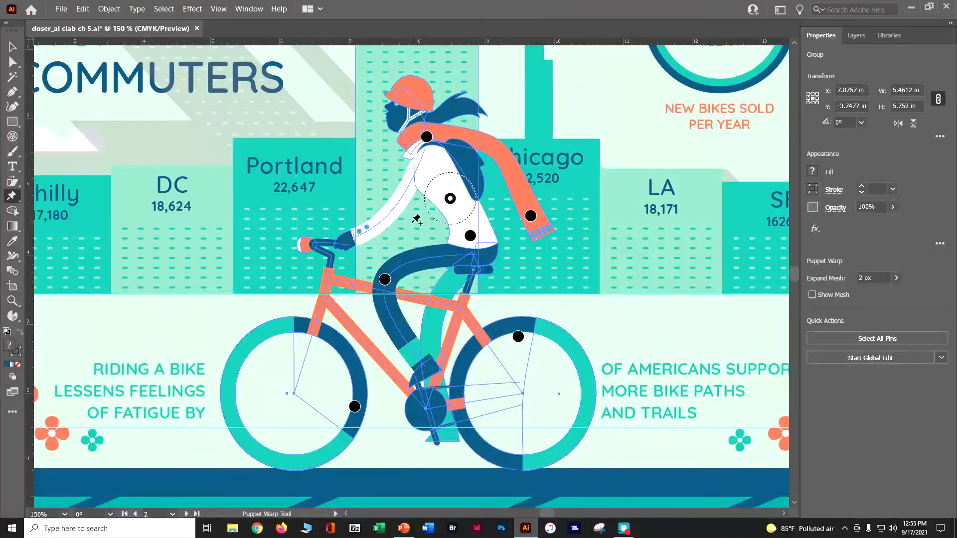
{"action": "scroll", "coordinate": [410, 200], "scroll_direction": "up", "scroll_amount": 1}
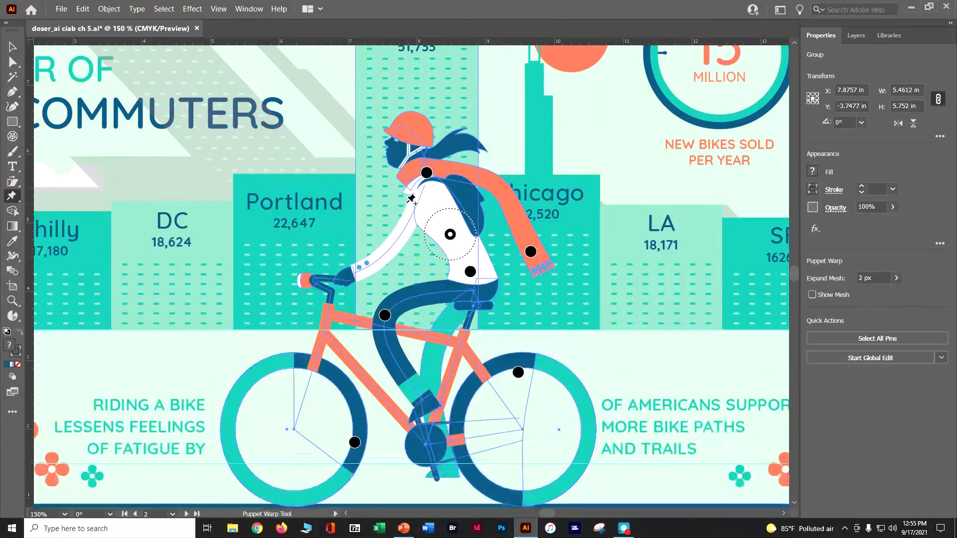
{"action": "left_click", "coordinate": [426, 173]}
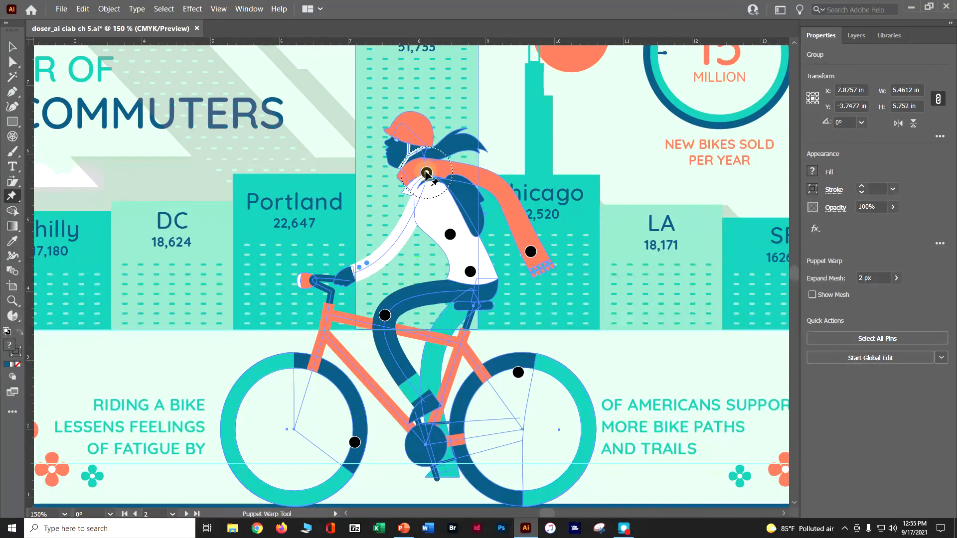
{"action": "left_click_drag", "start_coordinate": [437, 152], "coordinate": [420, 118]}
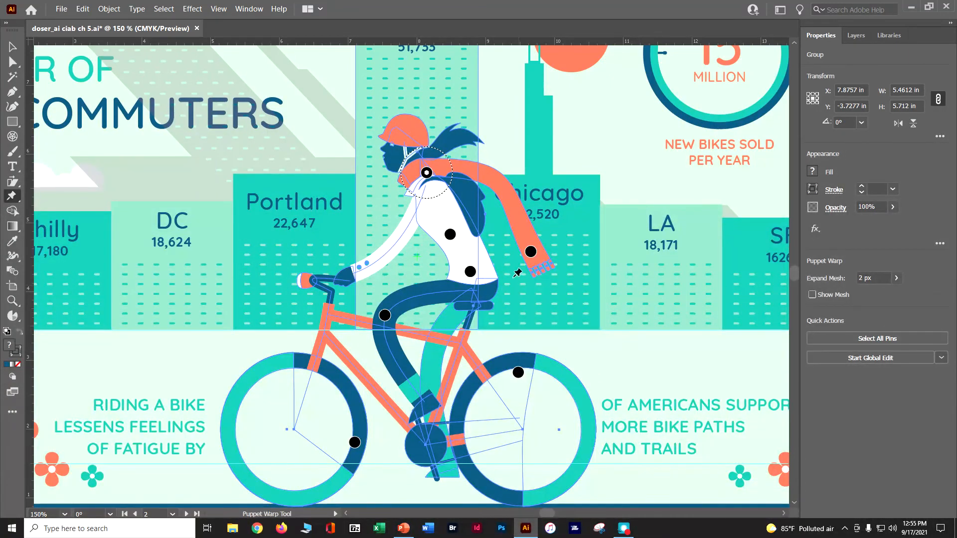
Lengthen the scarf down to about saddle height with its end pin, and remove the extra pin placed on the scarf's upper curve.
{"action": "left_click", "coordinate": [530, 252]}
{"action": "left_click_drag", "start_coordinate": [531, 252], "coordinate": [531, 277]}
{"action": "left_click", "coordinate": [499, 178]}
{"action": "mouse_move", "coordinate": [532, 277]}
{"action": "left_mouse_down"}
{"action": "mouse_move", "coordinate": [543, 269]}
{"action": "mouse_move", "coordinate": [531, 291]}
{"action": "left_mouse_up"}
{"action": "left_click", "coordinate": [493, 182]}
{"action": "key", "text": "Delete"}
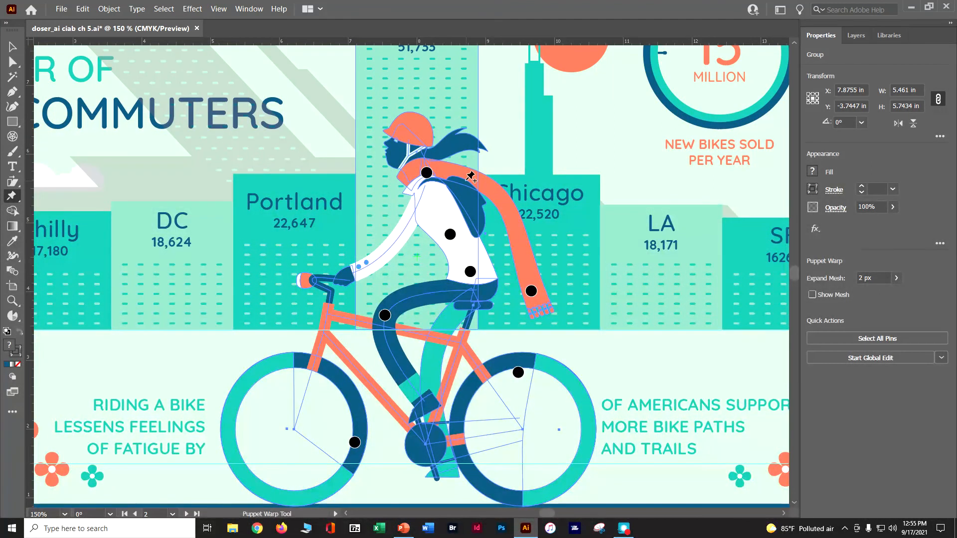
Pin the scarf behind the shoulder and at its lower bend, moving its end pin so the tip curves outward behind the cyclist.
{"action": "left_click", "coordinate": [466, 180]}
{"action": "left_click_drag", "start_coordinate": [532, 291], "coordinate": [528, 403]}
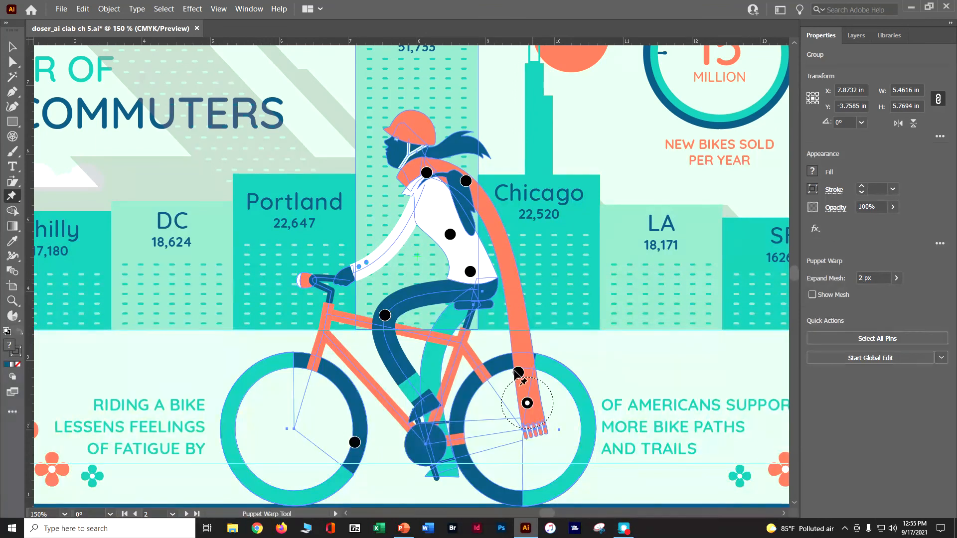
{"action": "left_click_drag", "start_coordinate": [527, 403], "coordinate": [559, 343]}
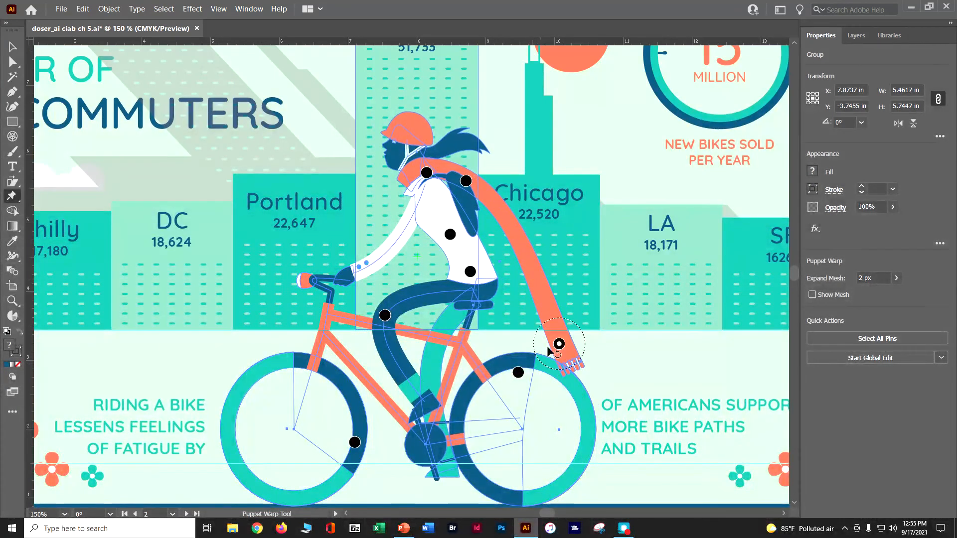
{"action": "left_click", "coordinate": [547, 312]}
{"action": "left_click_drag", "start_coordinate": [559, 344], "coordinate": [593, 304]}
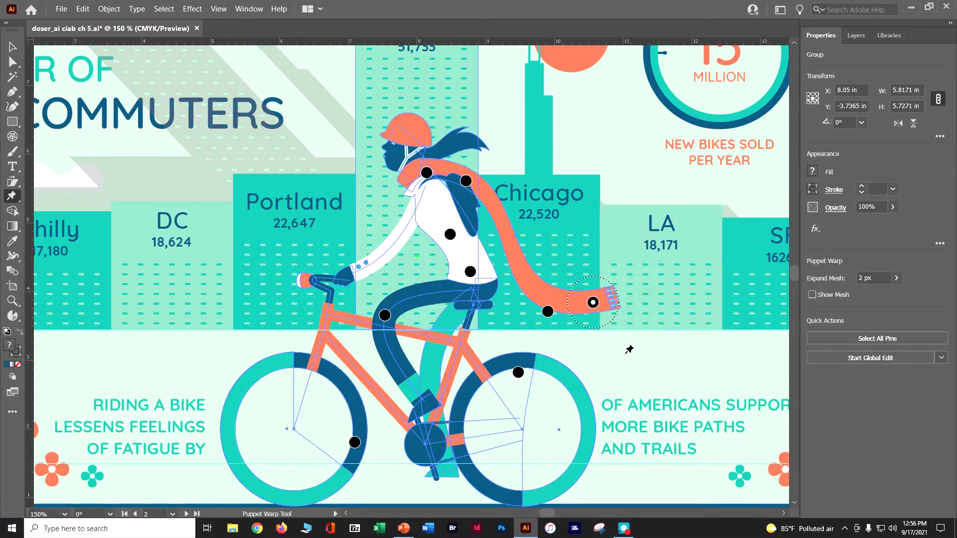
Finish the puppet warp on the cyclist and save the document.
{"action": "left_click", "coordinate": [13, 47]}
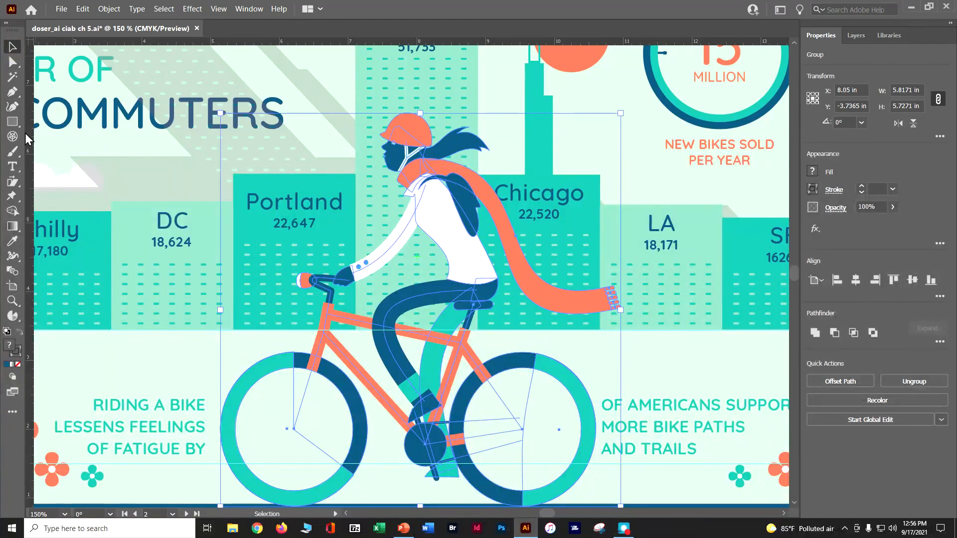
{"action": "key", "text": "ctrl+1"}
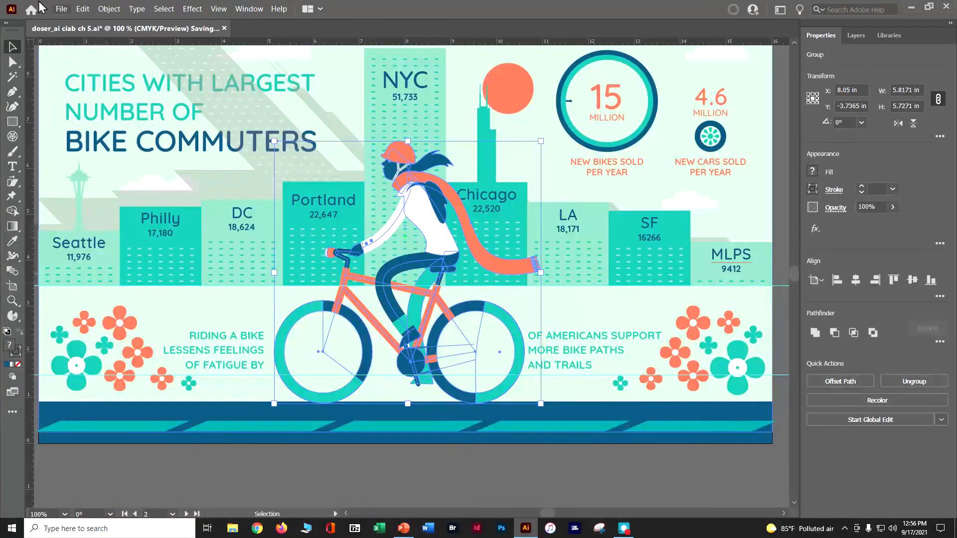
{"action": "key", "text": "ctrl+s"}
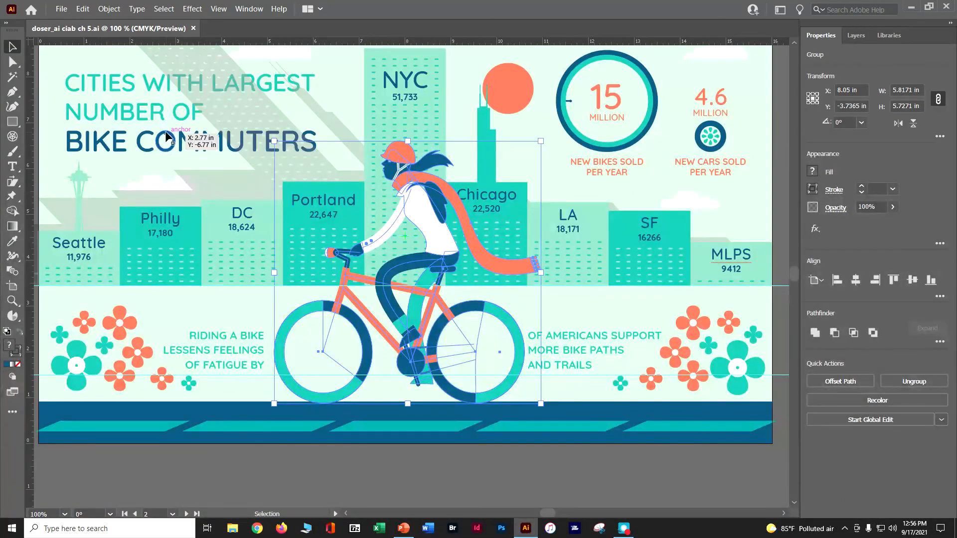
Bring the group of flowers and bike facts on the infographic artboard to the front and save the document.
{"action": "left_click", "coordinate": [218, 9]}
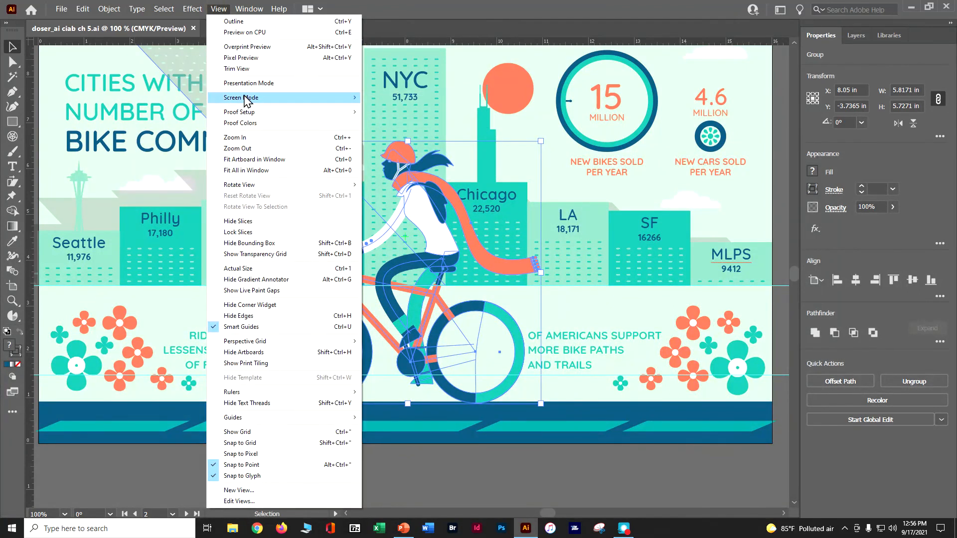
{"action": "left_click", "coordinate": [242, 170]}
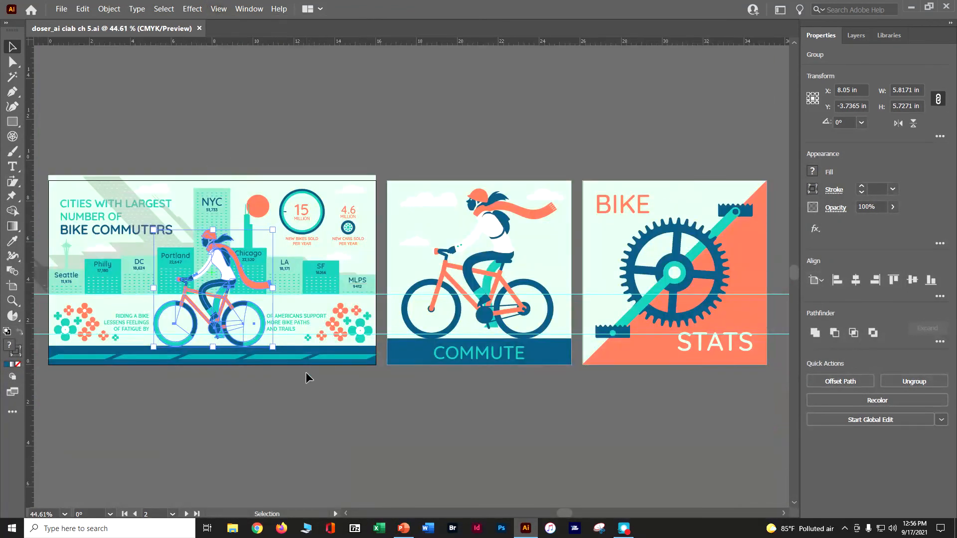
{"action": "left_click", "coordinate": [256, 410]}
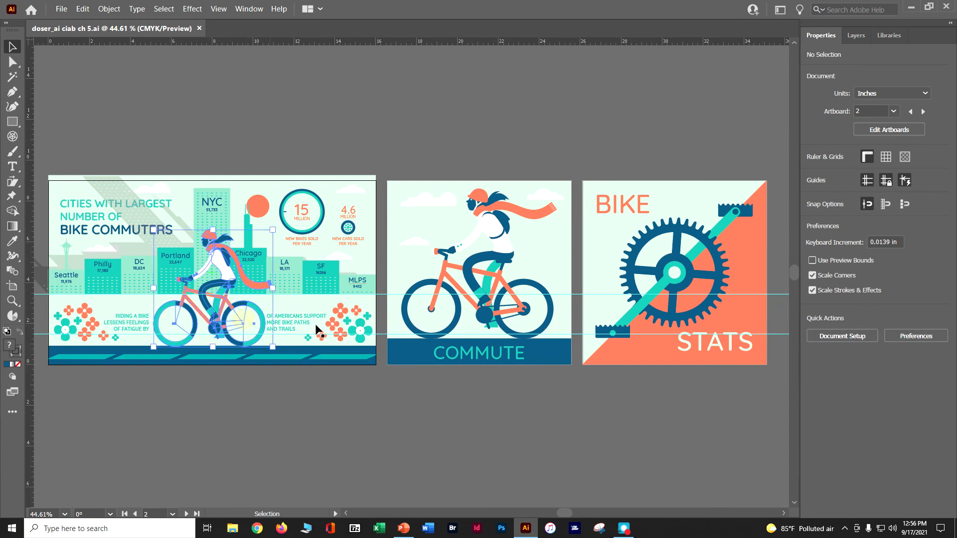
{"action": "left_click", "coordinate": [331, 330]}
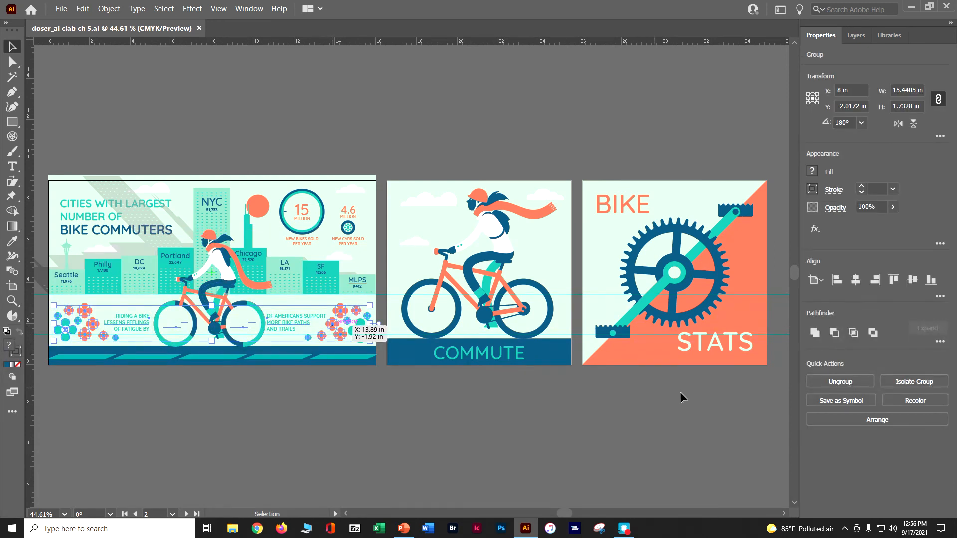
{"action": "left_click", "coordinate": [844, 420]}
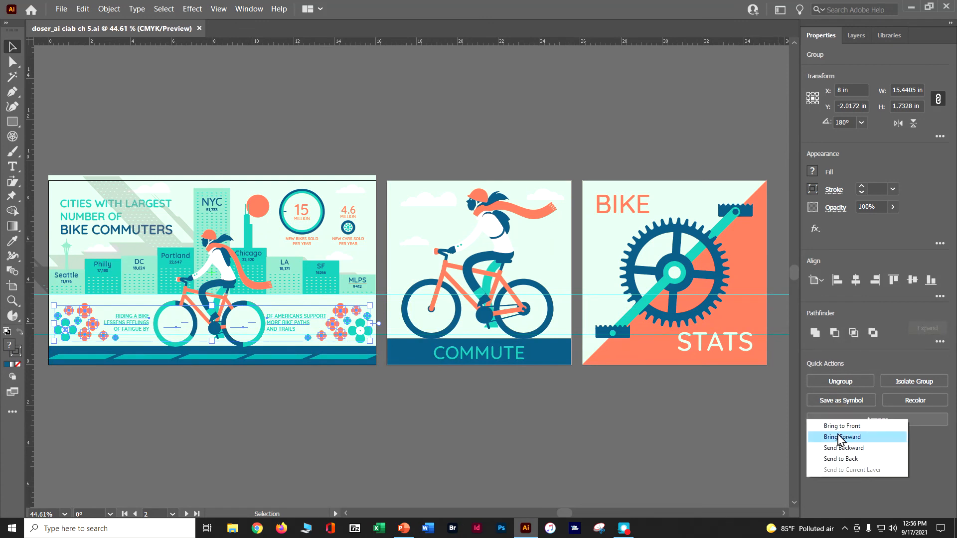
{"action": "left_click", "coordinate": [842, 427]}
{"action": "left_click", "coordinate": [321, 405]}
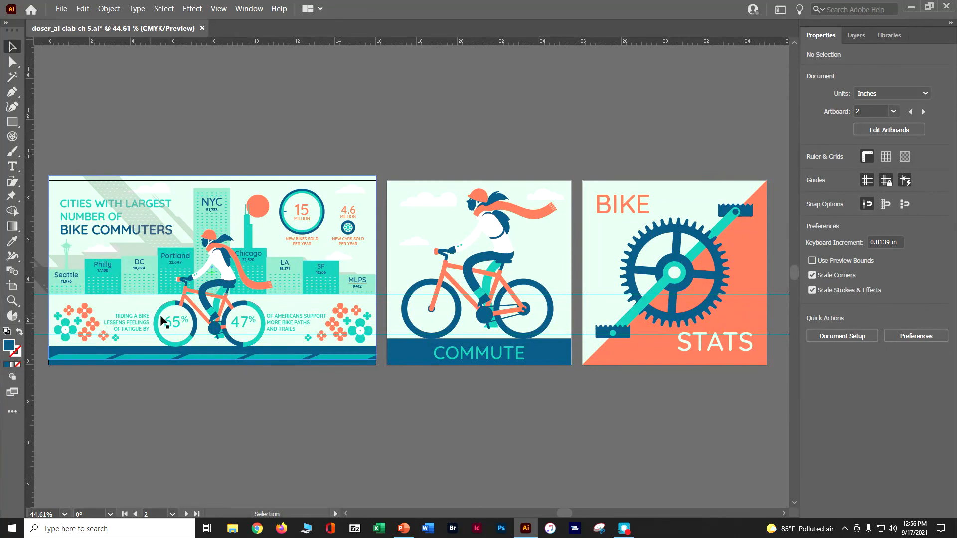
{"action": "key", "text": "a"}
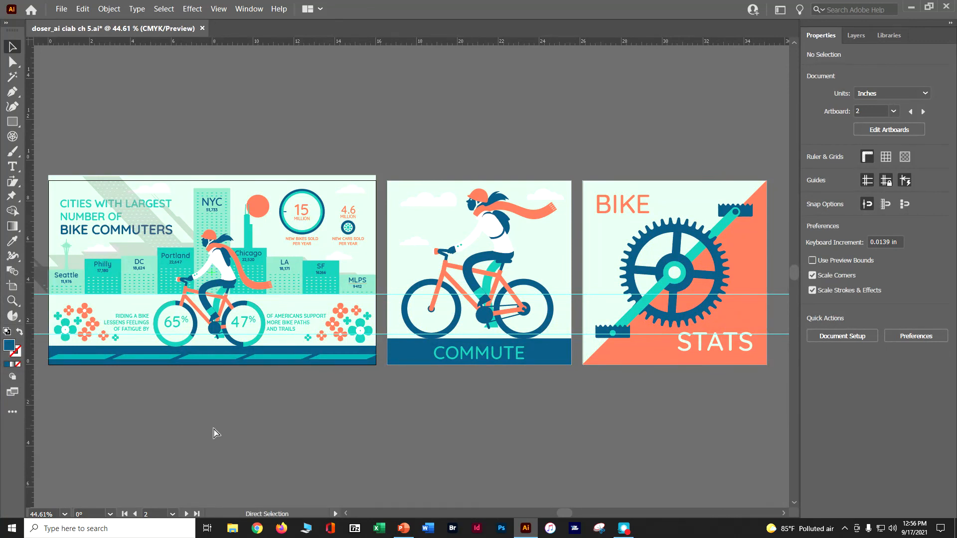
{"action": "key", "text": "ctrl+a"}
{"action": "key", "text": "ctrl+s"}
{"action": "left_click", "coordinate": [214, 428]}
Start packaging the document and choose the Lesson05 folder inside illustrator_2021_cib\Lessons as the package location.
{"action": "left_click", "coordinate": [60, 12]}
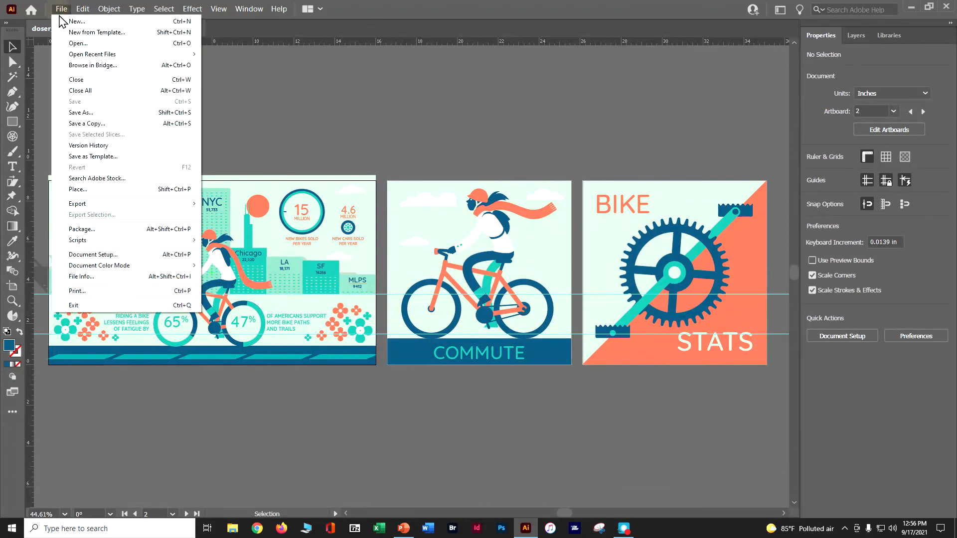
{"action": "left_click", "coordinate": [82, 229]}
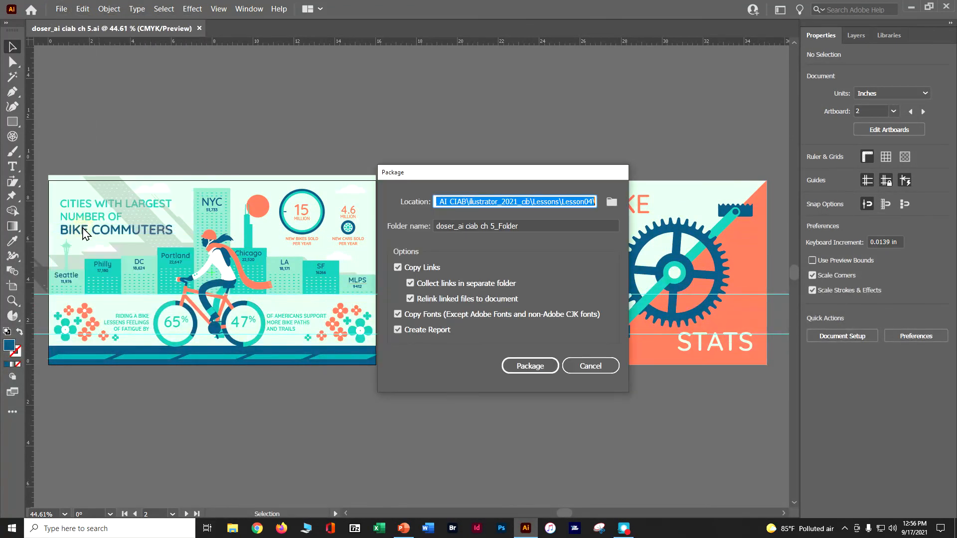
{"action": "left_click", "coordinate": [613, 206]}
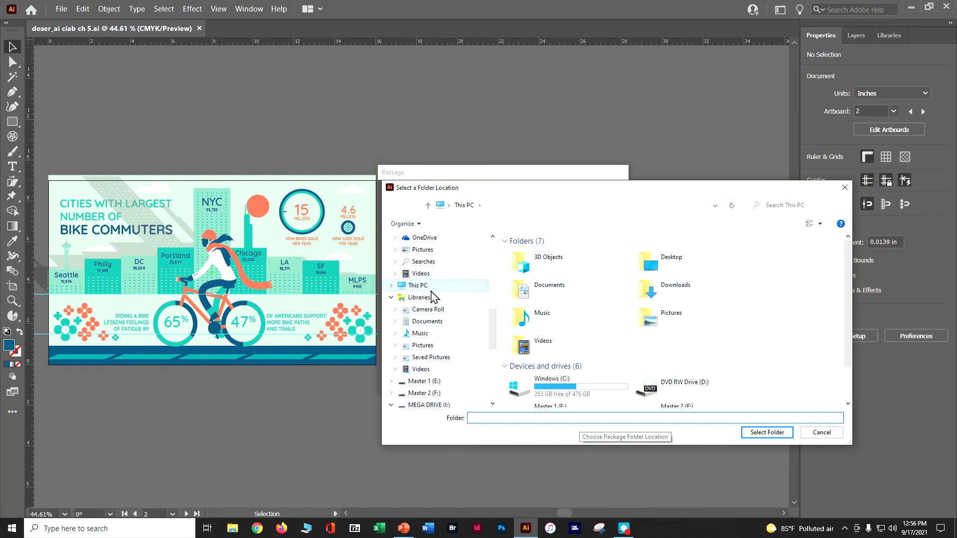
{"action": "left_click_drag", "start_coordinate": [493, 331], "coordinate": [490, 299]}
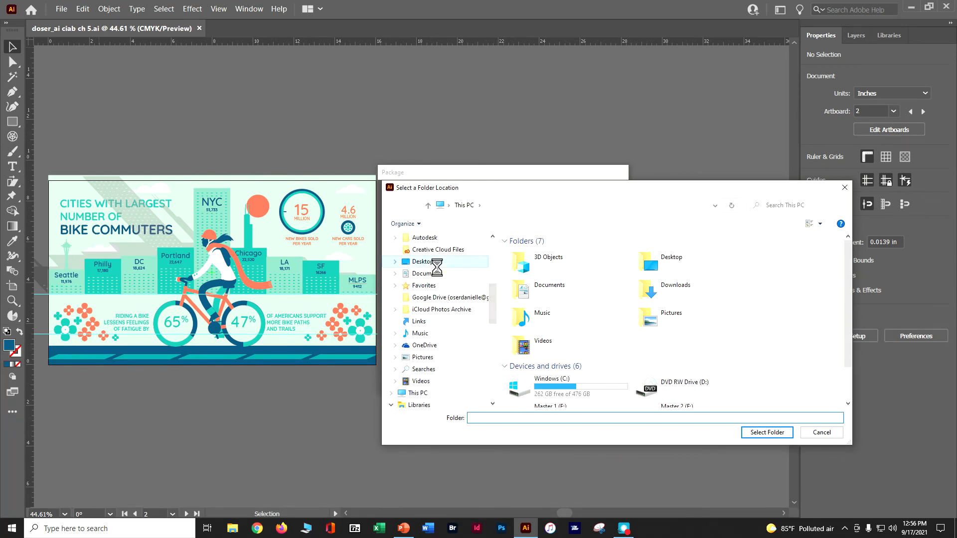
{"action": "left_click", "coordinate": [422, 261]}
{"action": "left_click", "coordinate": [543, 285]}
{"action": "double_click", "coordinate": [542, 288]}
{"action": "left_click", "coordinate": [524, 257]}
{"action": "double_click", "coordinate": [526, 257]}
{"action": "double_click", "coordinate": [524, 255]}
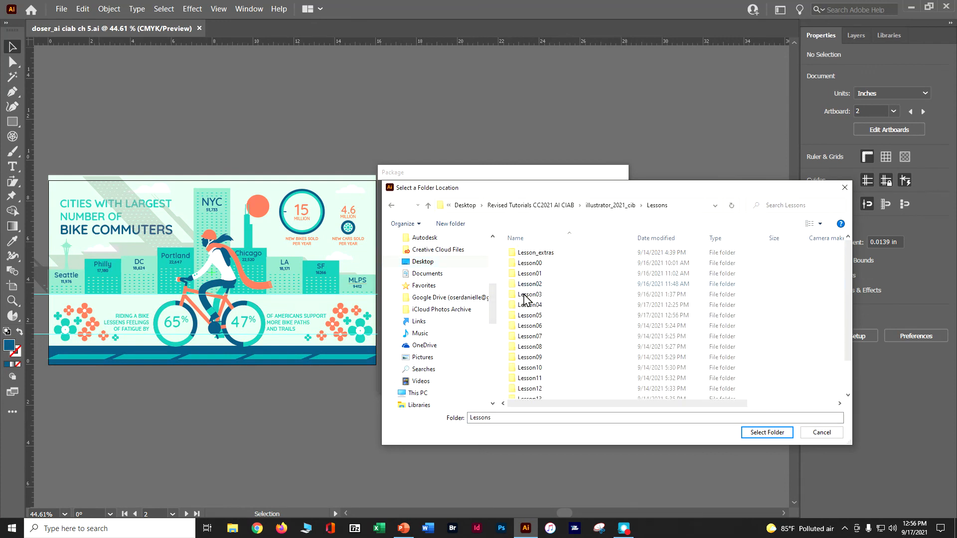
{"action": "left_click", "coordinate": [525, 316]}
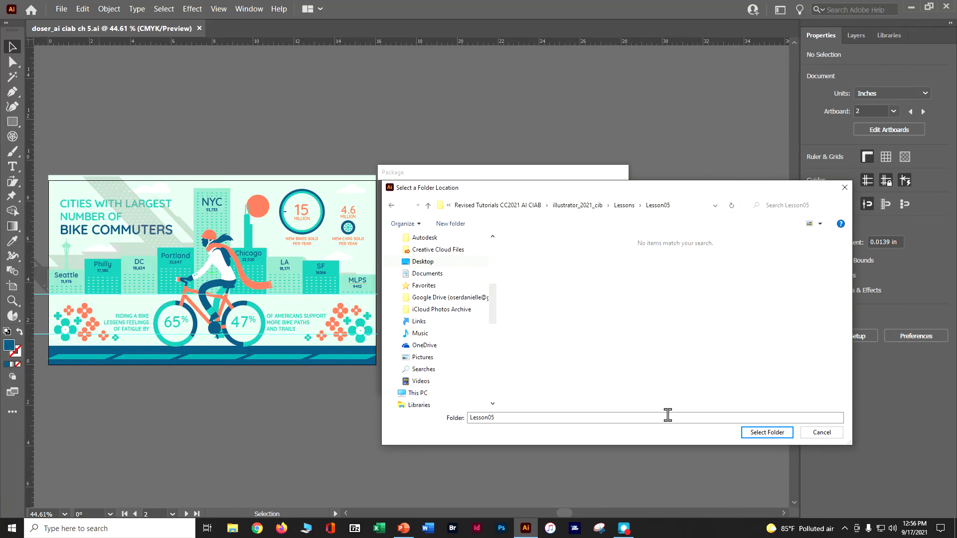
{"action": "left_click", "coordinate": [739, 433]}
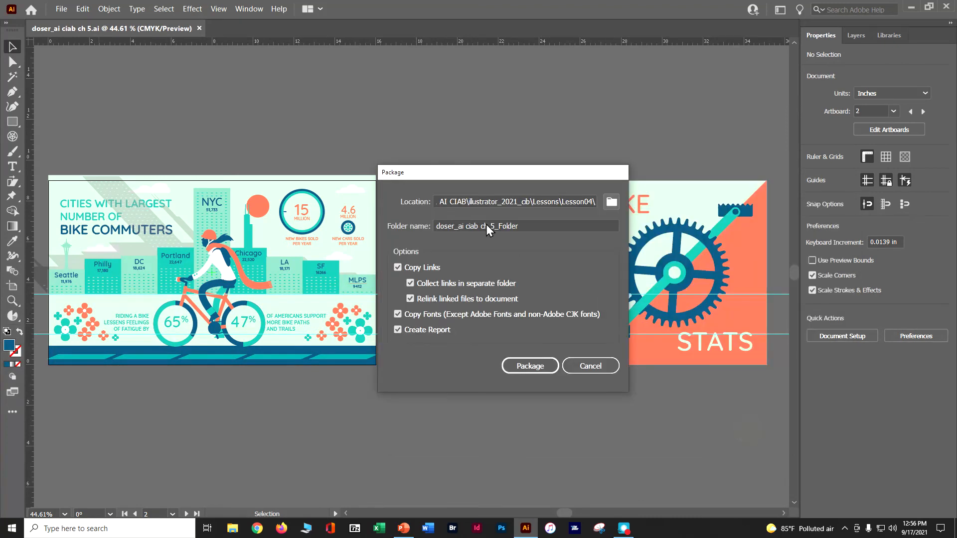
Change the package folder name's ending to _pkg, then create the package and show its files.
{"action": "left_click", "coordinate": [519, 227]}
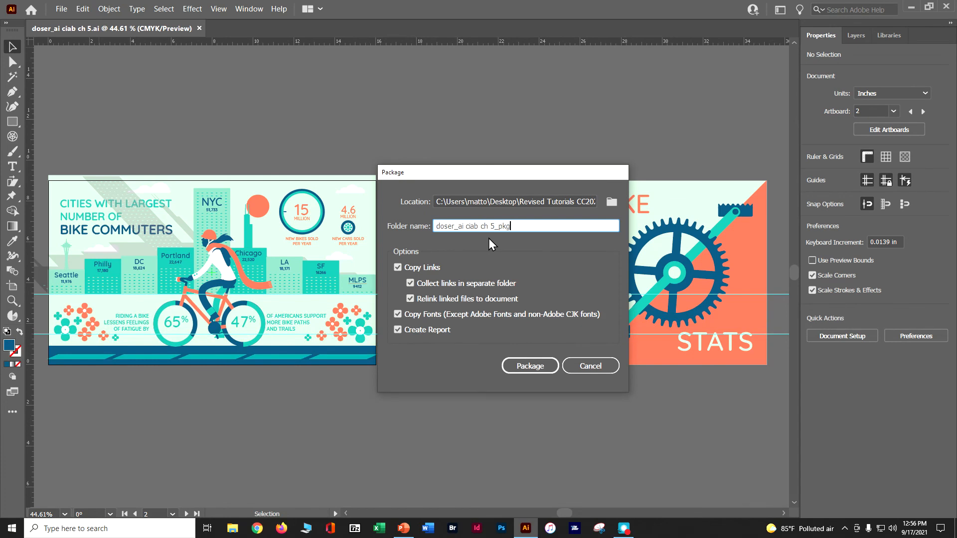
{"action": "left_click", "coordinate": [517, 365]}
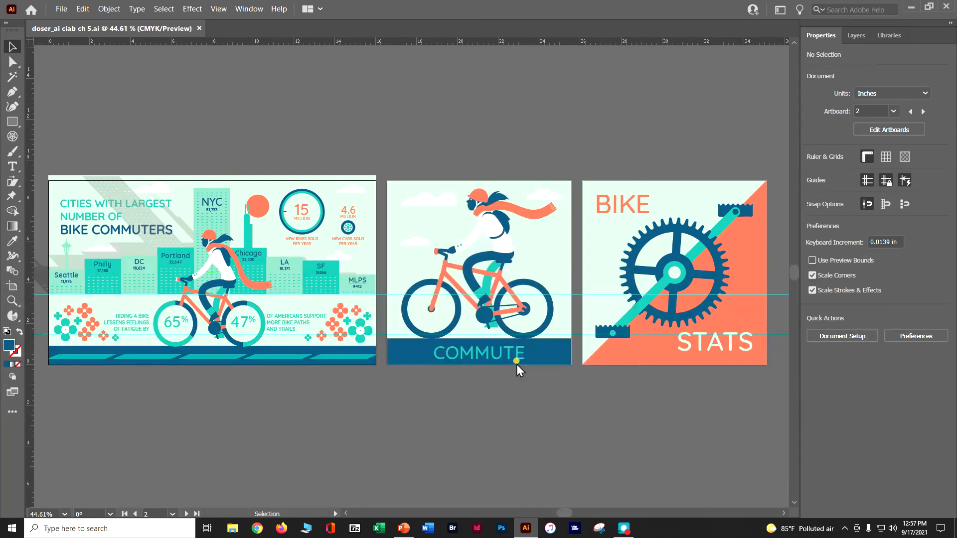
{"action": "left_click", "coordinate": [528, 284]}
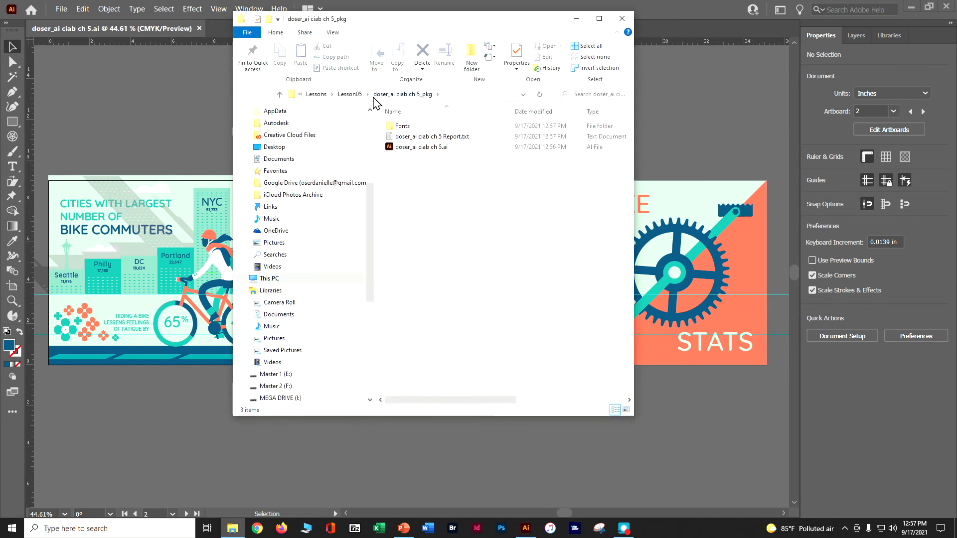
In File Explorer, compress the new _pkg folder inside Lesson05 into a zip file and close the window.
{"action": "left_click", "coordinate": [349, 94]}
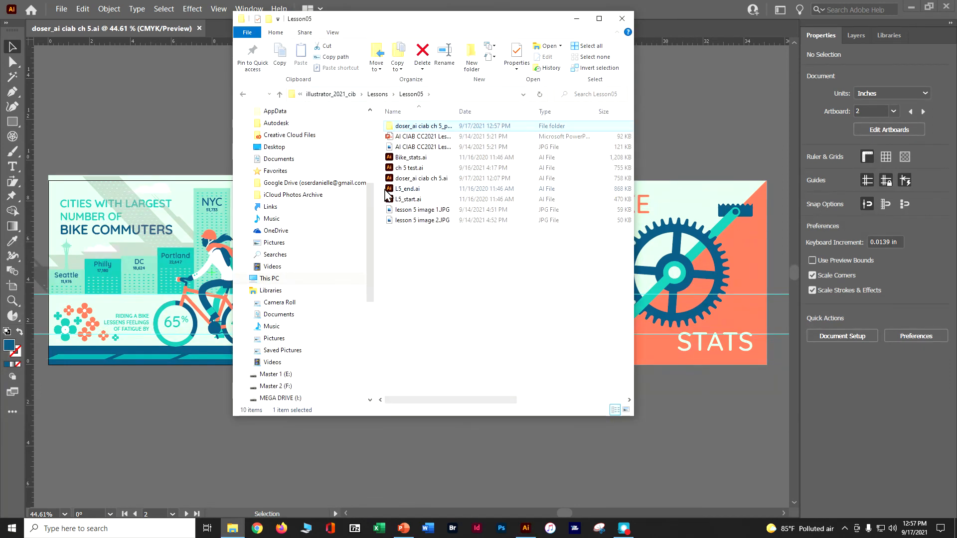
{"action": "right_click", "coordinate": [417, 128]}
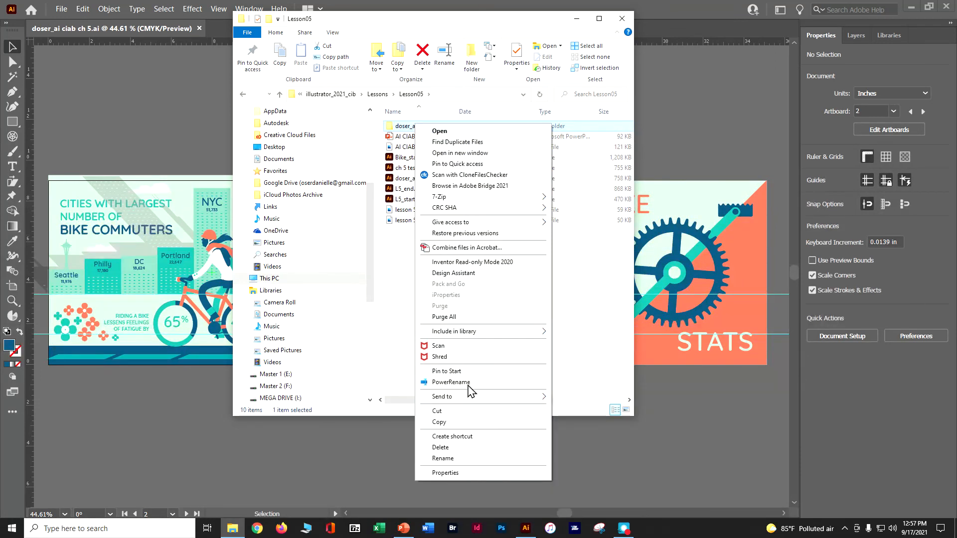
{"action": "mouse_move", "coordinate": [472, 398]}
{"action": "left_click", "coordinate": [593, 409]}
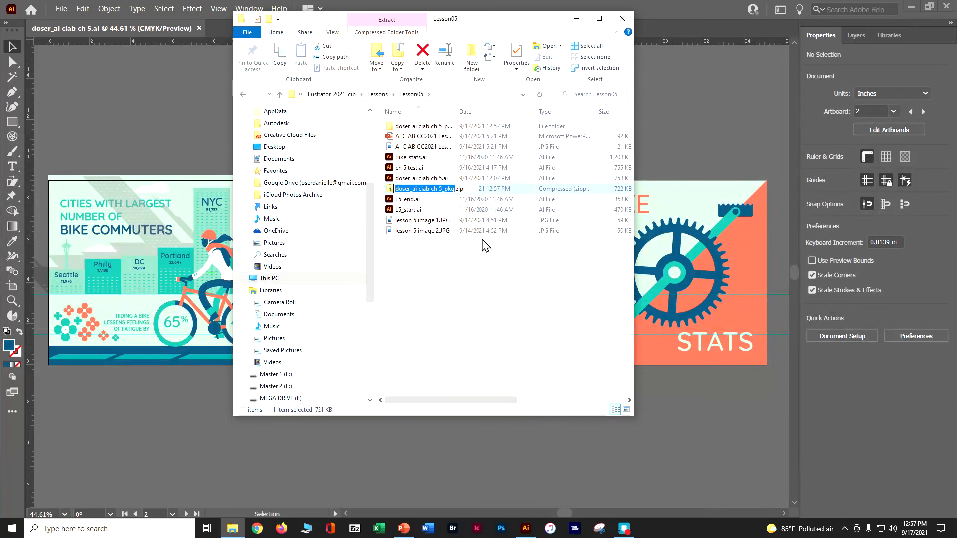
{"action": "left_click", "coordinate": [684, 124]}
{"action": "key", "text": "alt+Tab"}
{"action": "left_click", "coordinate": [620, 22]}
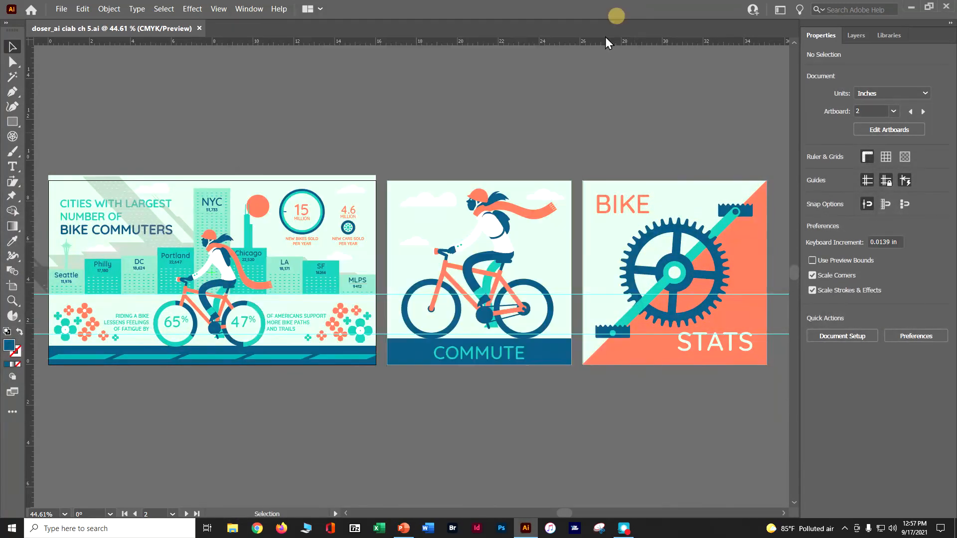